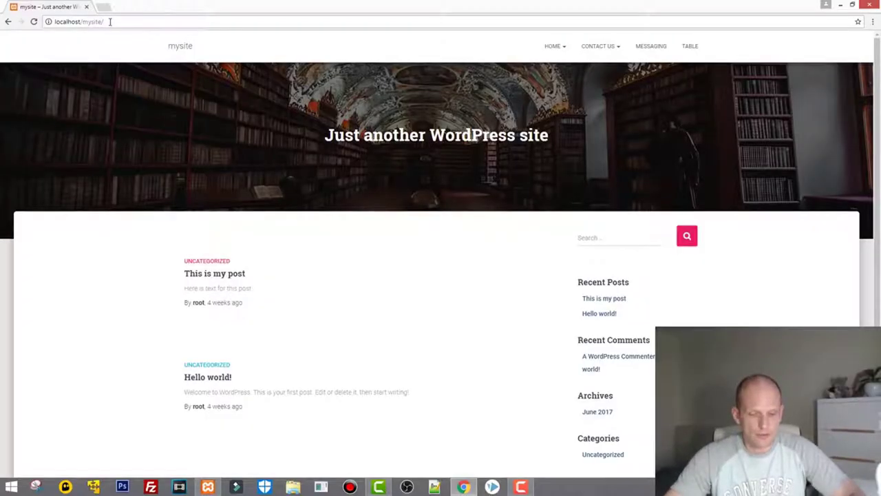
Load localhost/mysite/wp-admin and go to its 'Lost your password?' page.
{"action": "left_click", "coordinate": [109, 21]}
{"action": "type", "text": "wpa-"}
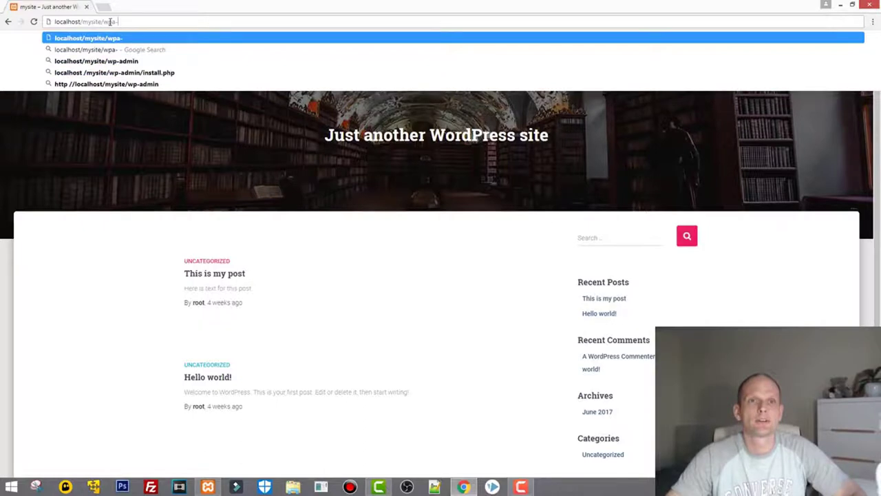
{"action": "key", "text": "Return"}
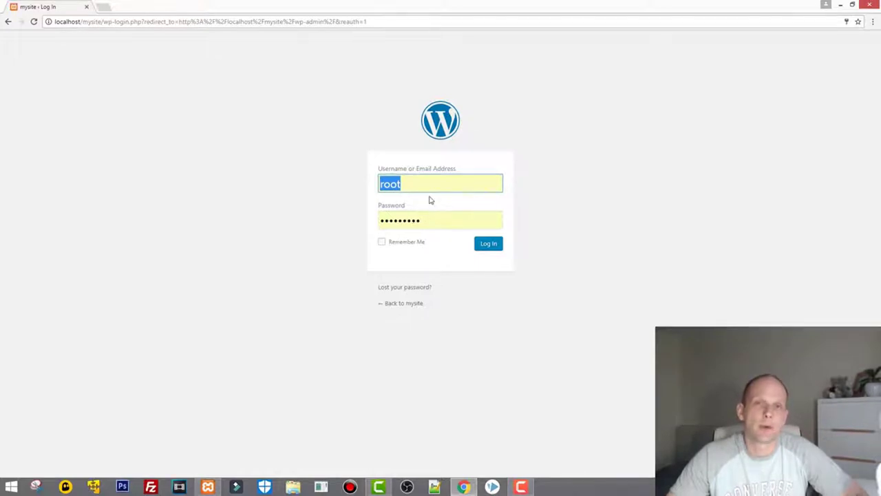
{"action": "left_click", "coordinate": [412, 293]}
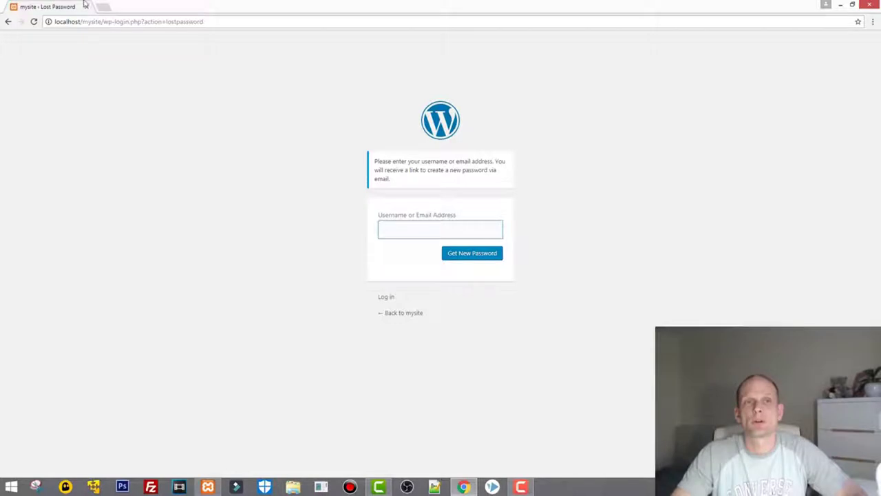
Return to the mysite login page, leaving username root and the saved password filled in.
{"action": "left_click", "coordinate": [8, 21]}
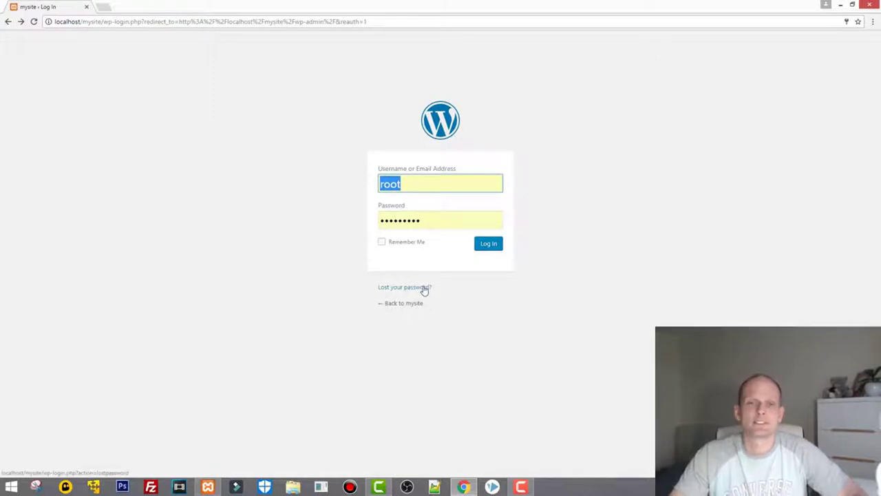
{"action": "left_click", "coordinate": [416, 184]}
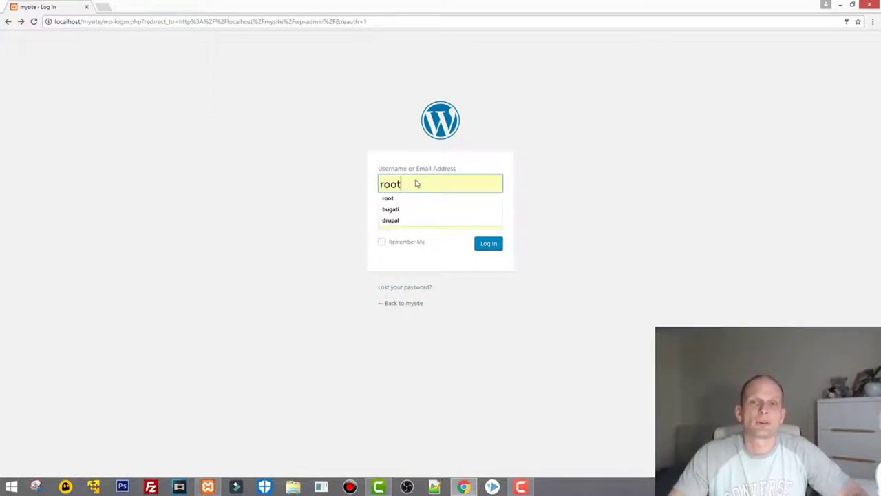
{"action": "left_click_drag", "start_coordinate": [380, 182], "coordinate": [413, 184]}
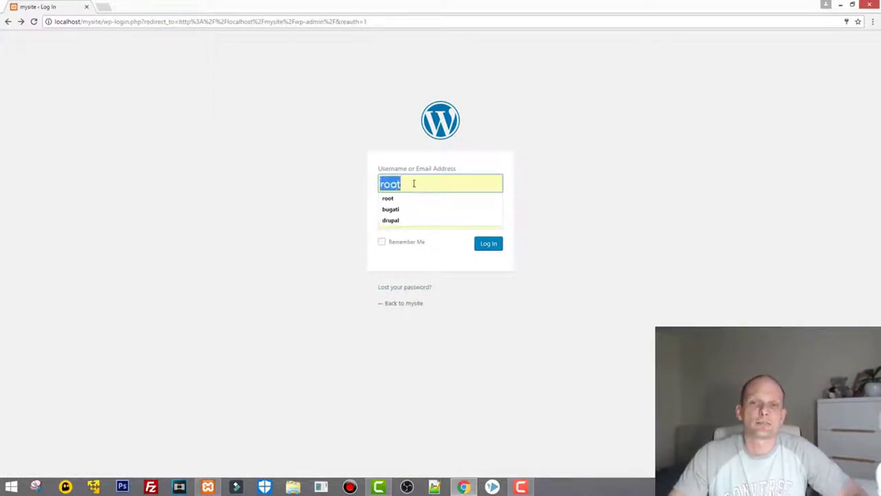
{"action": "left_click", "coordinate": [533, 198]}
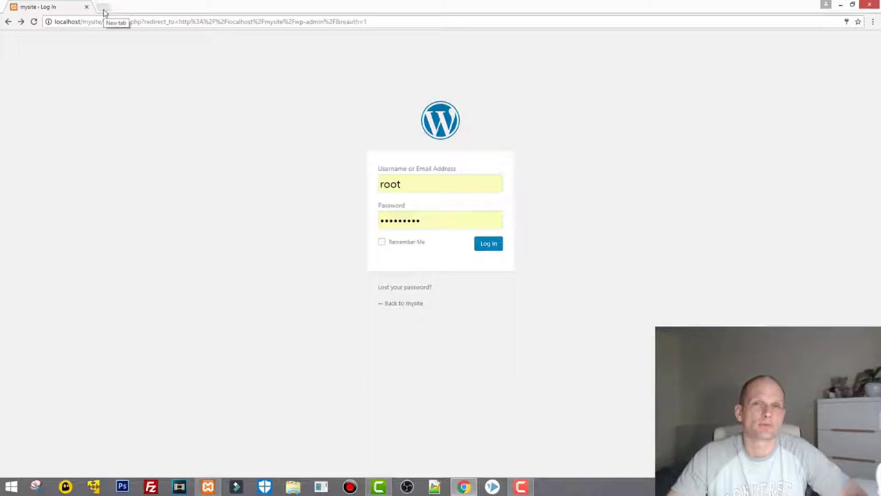
Load localhost/phpmyadmin in a new browser tab.
{"action": "left_click", "coordinate": [102, 8]}
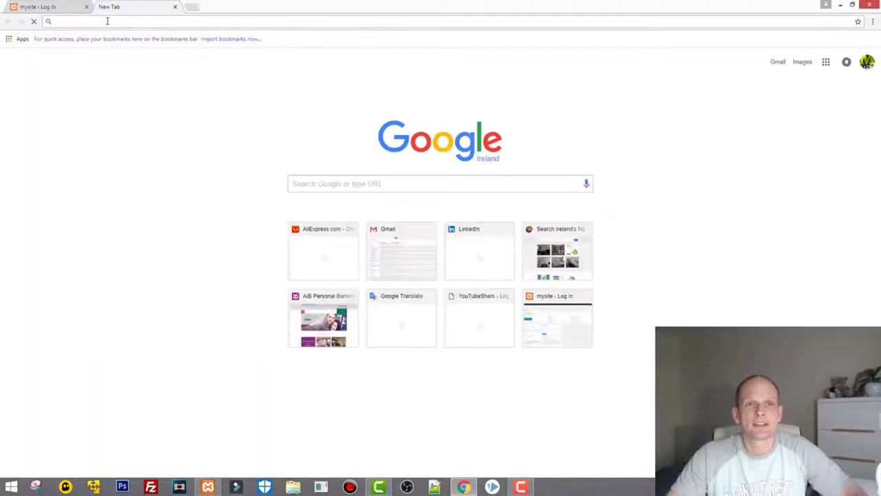
{"action": "type", "text": "localhost"}
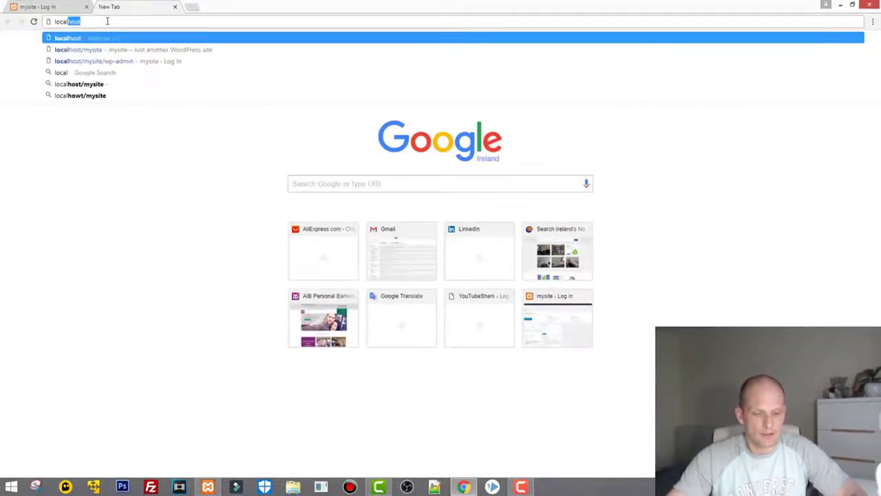
{"action": "type", "text": "/"}
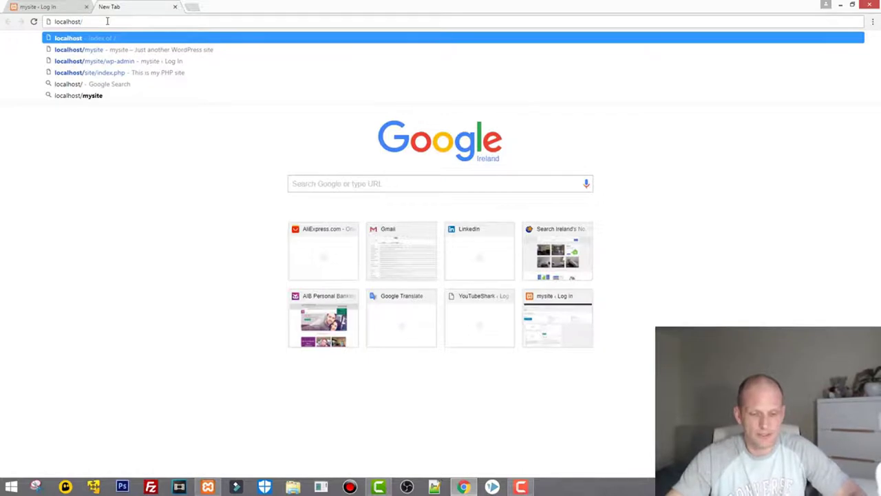
{"action": "type", "text": "php"}
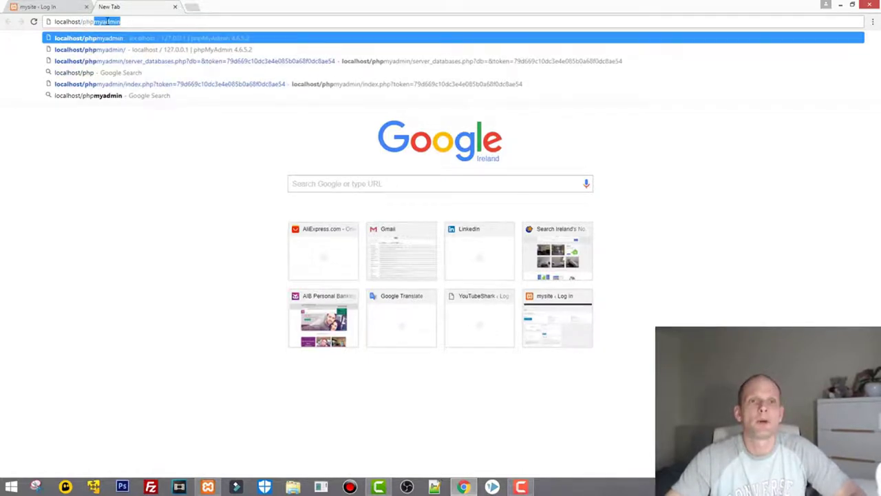
{"action": "key", "text": "Return"}
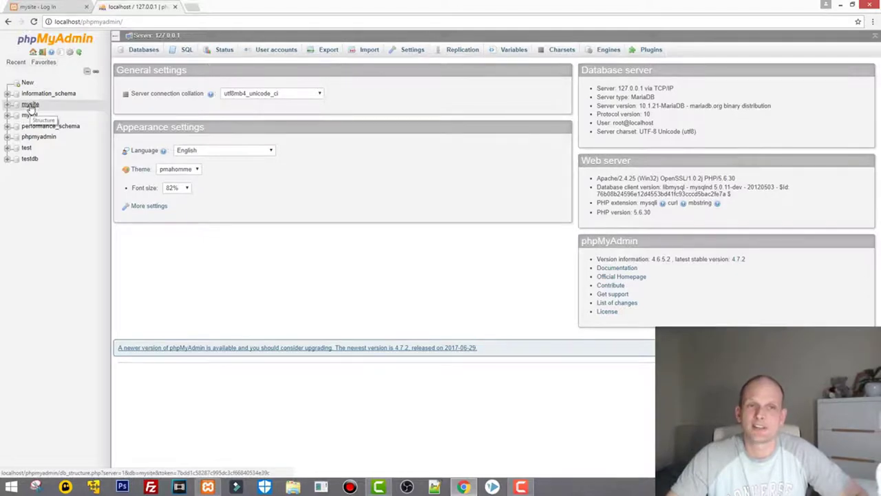
Browse the wp_users table of the mysite database to see the root and test rows.
{"action": "left_click", "coordinate": [30, 108]}
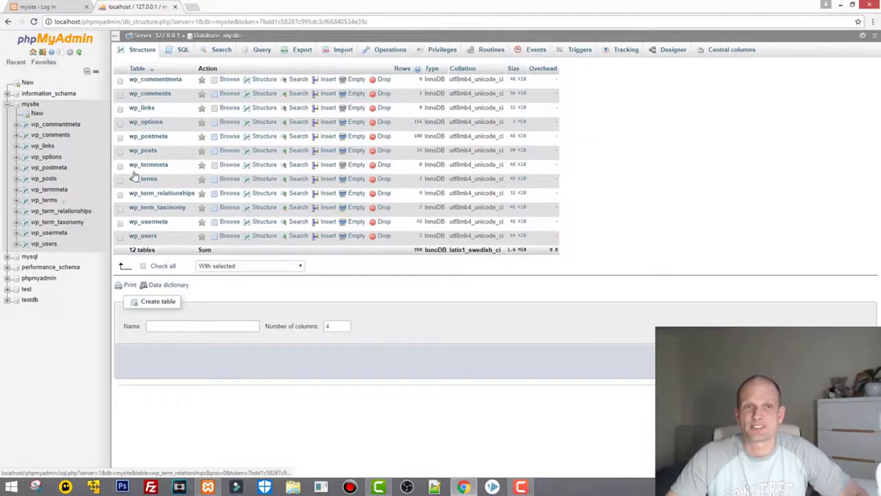
{"action": "left_click", "coordinate": [141, 236]}
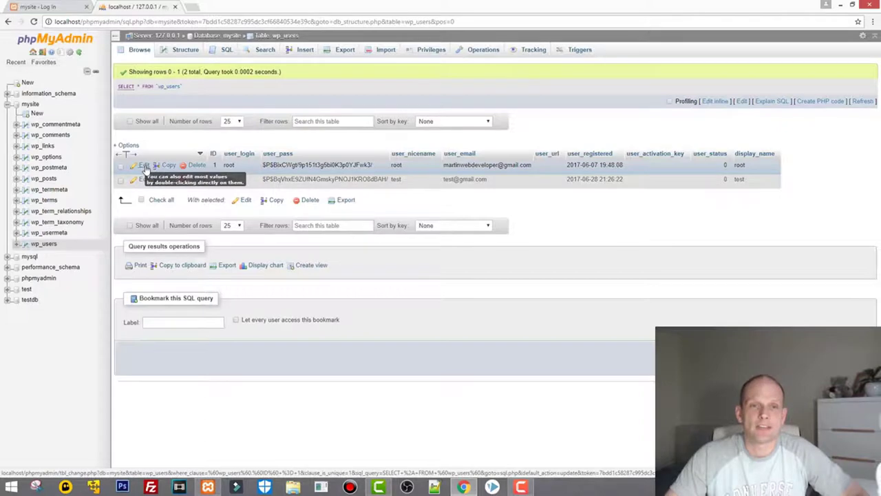
Edit the root row: set user_pass Function to MD5, replace the hash with a new password, save.
{"action": "left_click", "coordinate": [144, 167]}
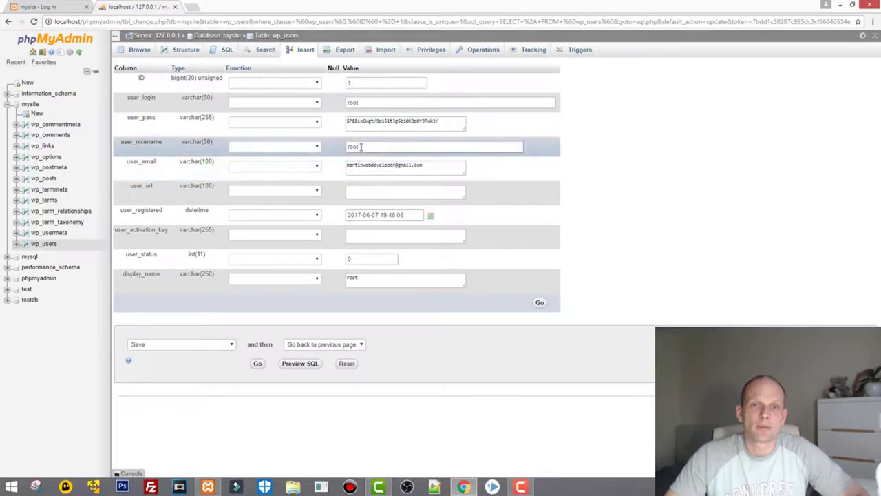
{"action": "left_click_drag", "start_coordinate": [361, 147], "coordinate": [347, 148]}
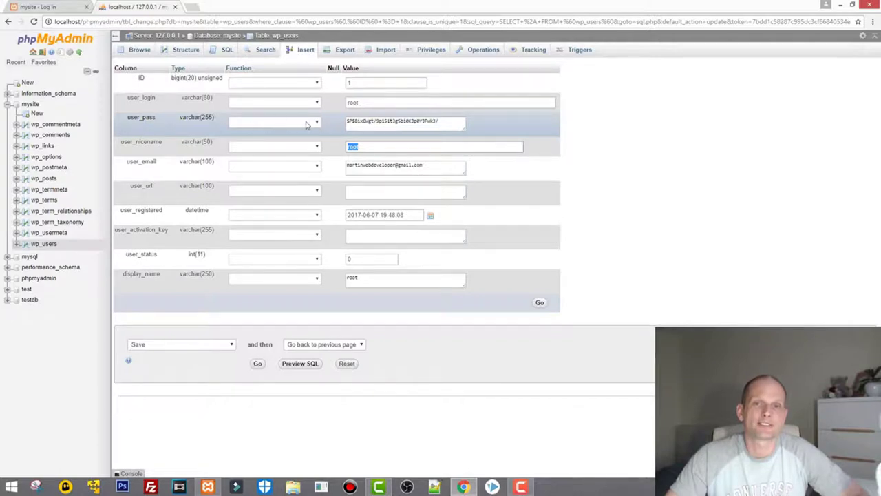
{"action": "left_click", "coordinate": [307, 124]}
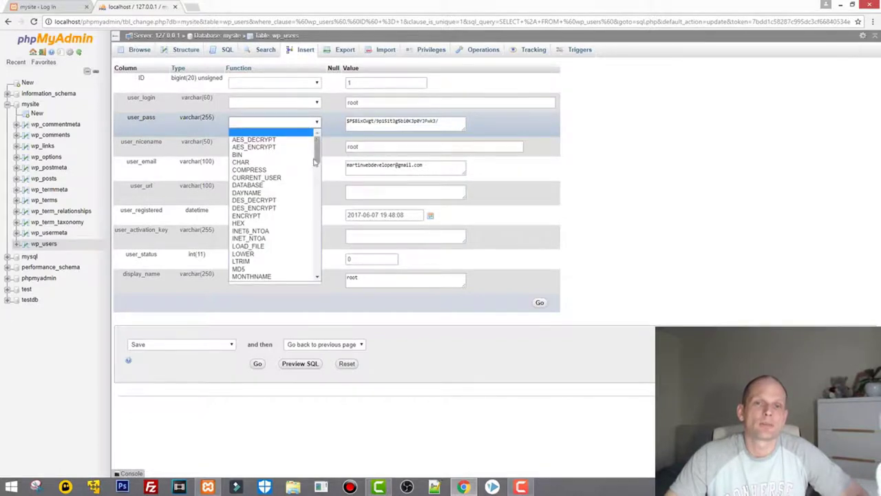
{"action": "left_click", "coordinate": [274, 269]}
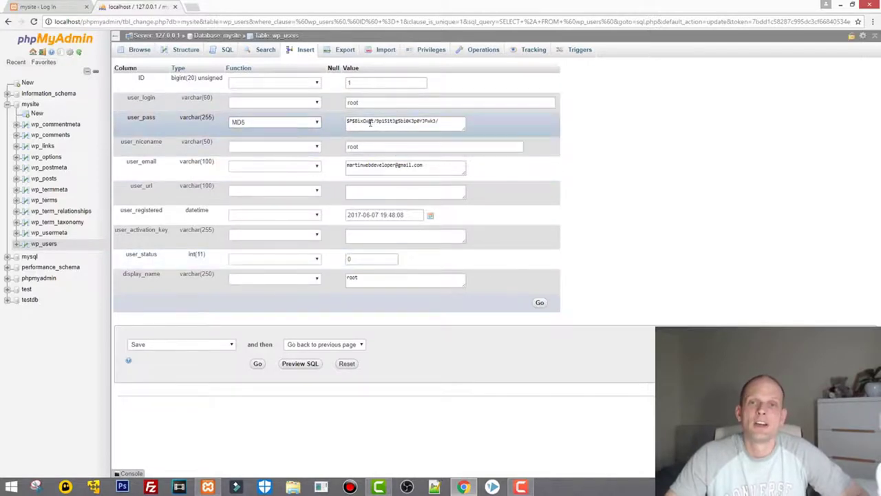
{"action": "left_click_drag", "start_coordinate": [446, 122], "coordinate": [340, 121]}
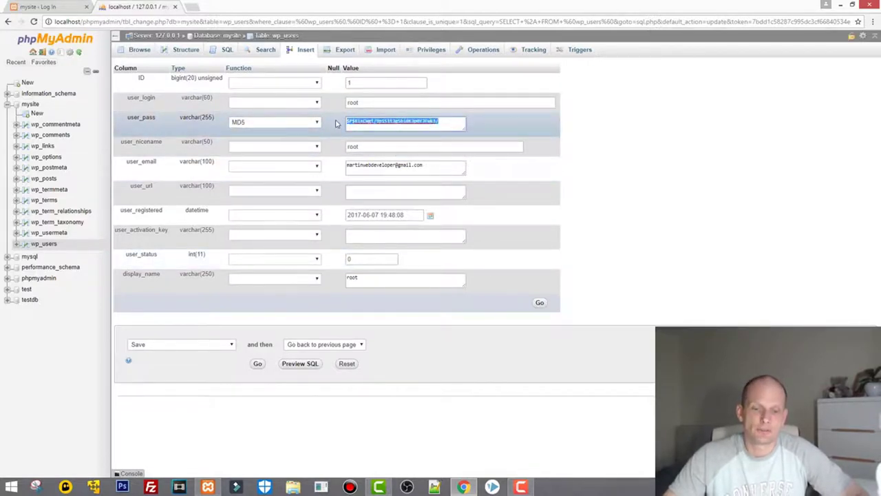
{"action": "key", "text": "BackSpace"}
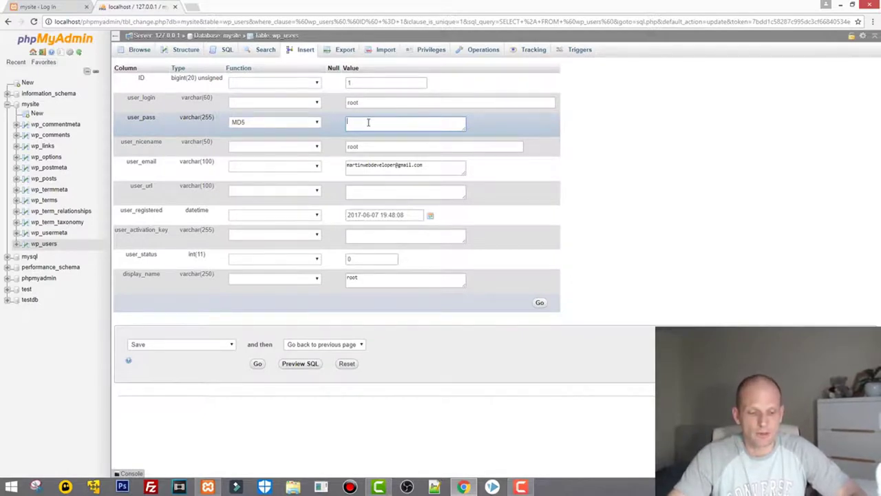
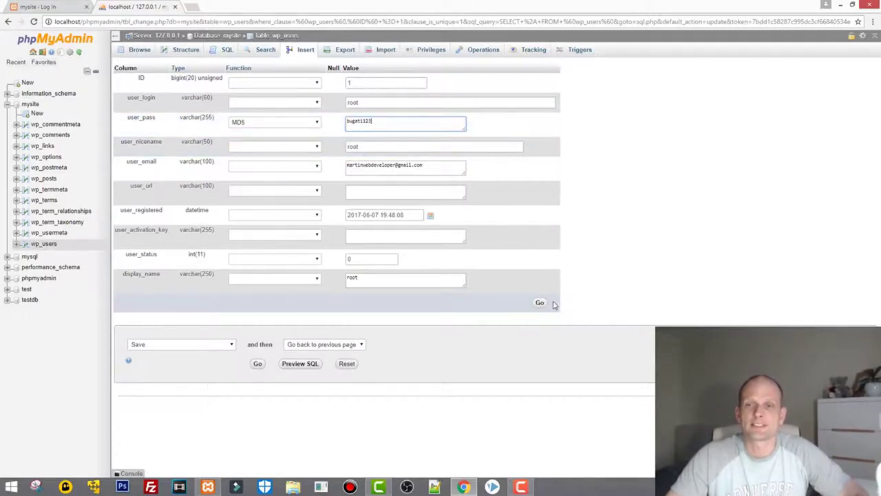
{"action": "left_click", "coordinate": [542, 303]}
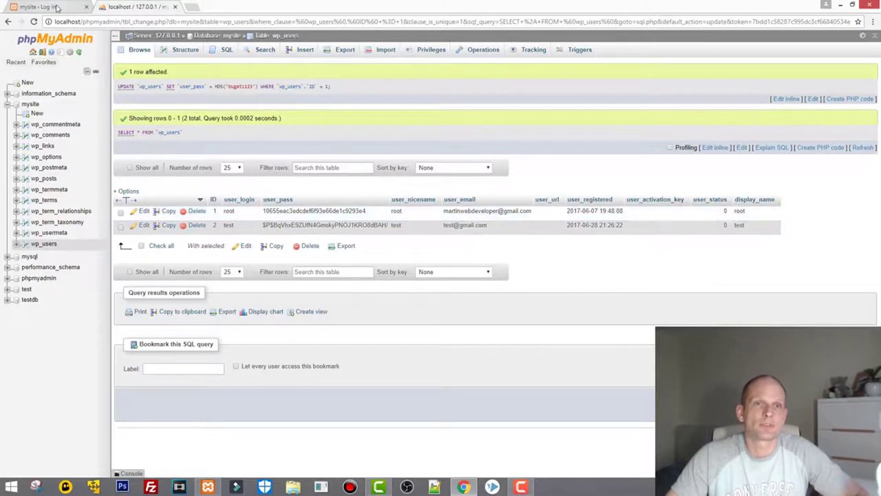
Back on the mysite login tab, enter username root and the new password, then submit.
{"action": "left_click", "coordinate": [58, 7]}
{"action": "double_click", "coordinate": [414, 185]}
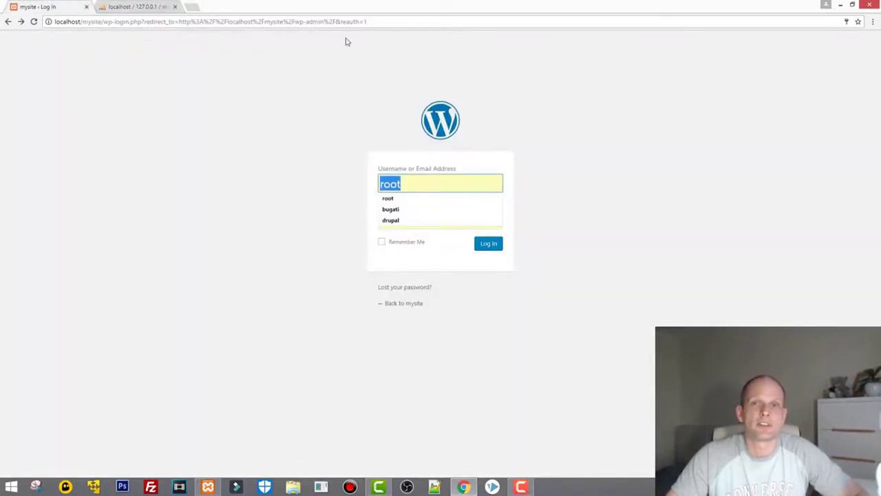
{"action": "left_click", "coordinate": [401, 183]}
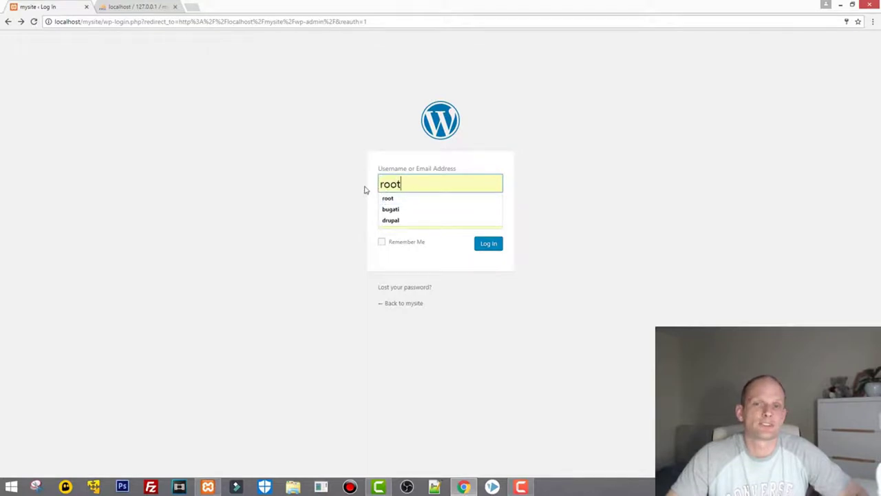
{"action": "key", "text": "Down"}
{"action": "key", "text": "Return"}
{"action": "left_click", "coordinate": [425, 218]}
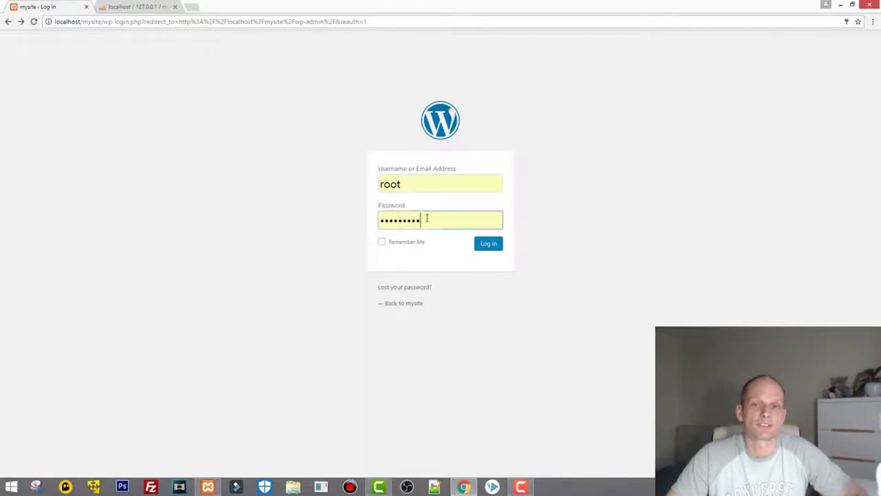
{"action": "key", "text": "ctrl+a"}
{"action": "type", "text": "ro•••••••"}
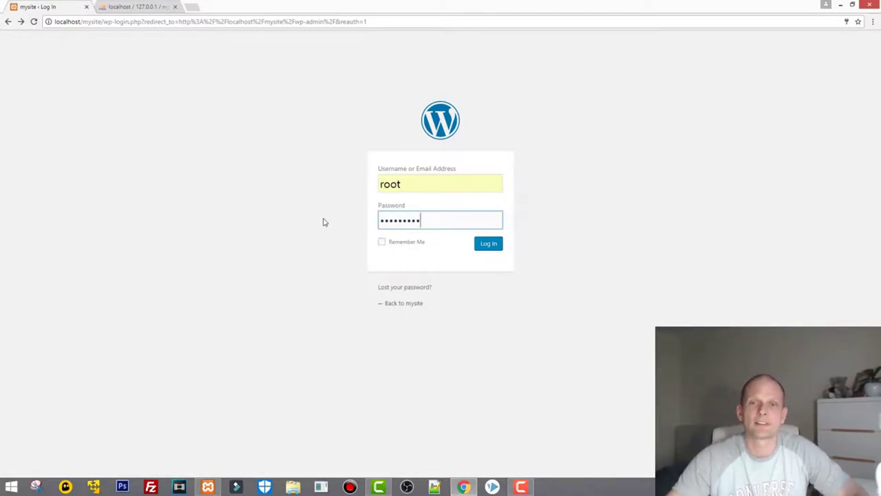
{"action": "left_click", "coordinate": [489, 245]}
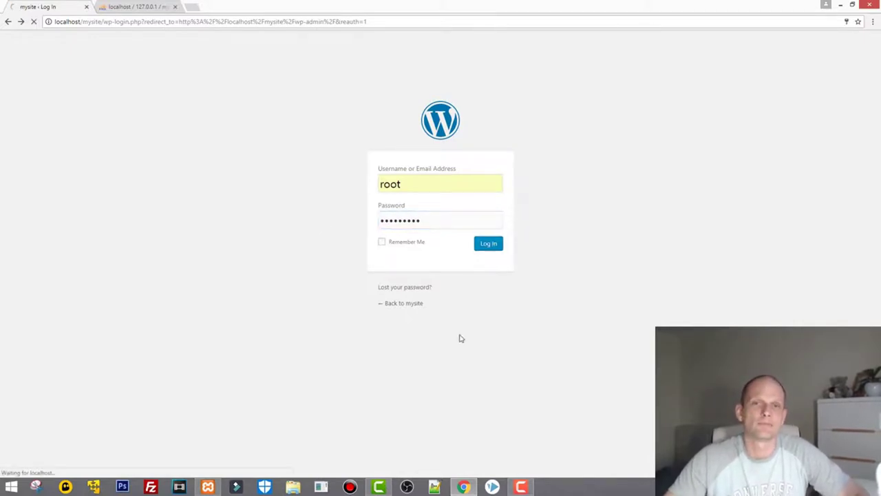